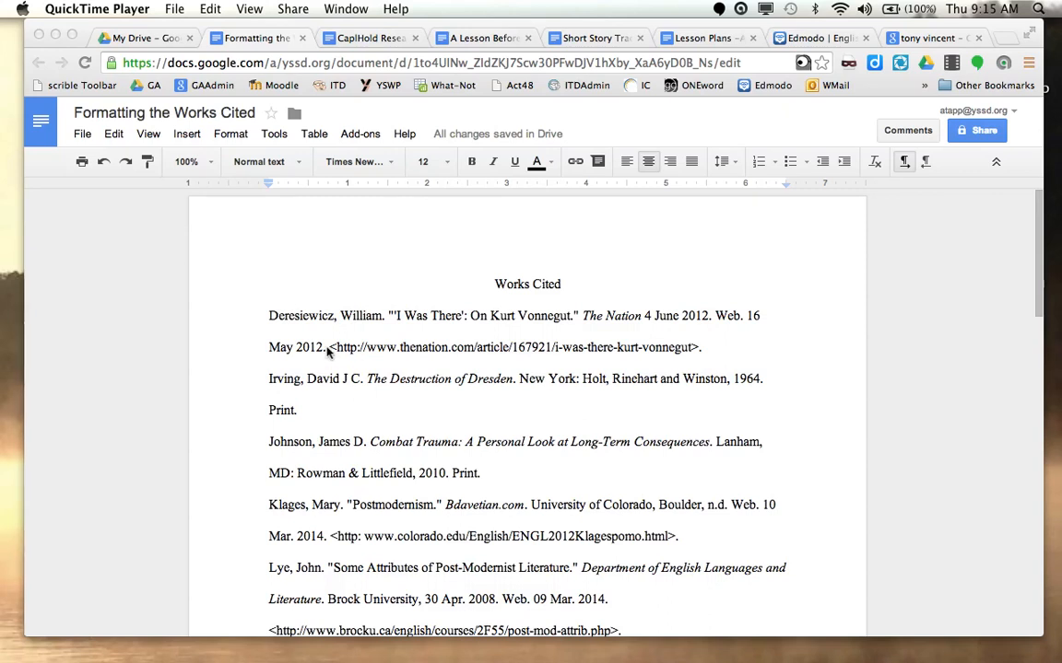
pyautogui.click(210, 166)
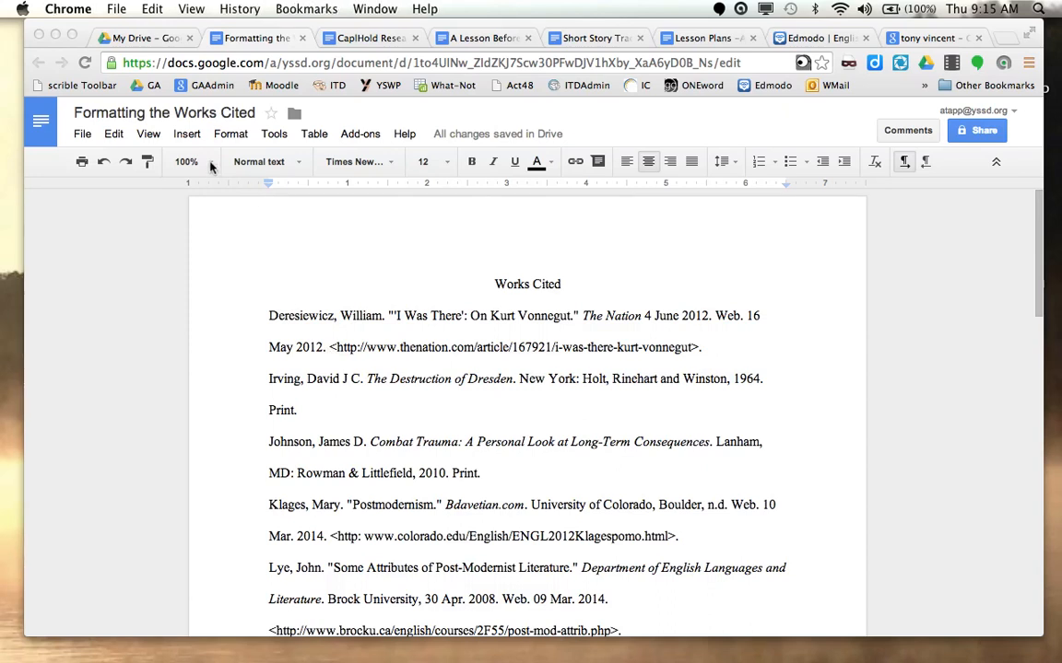
pyautogui.click(210, 164)
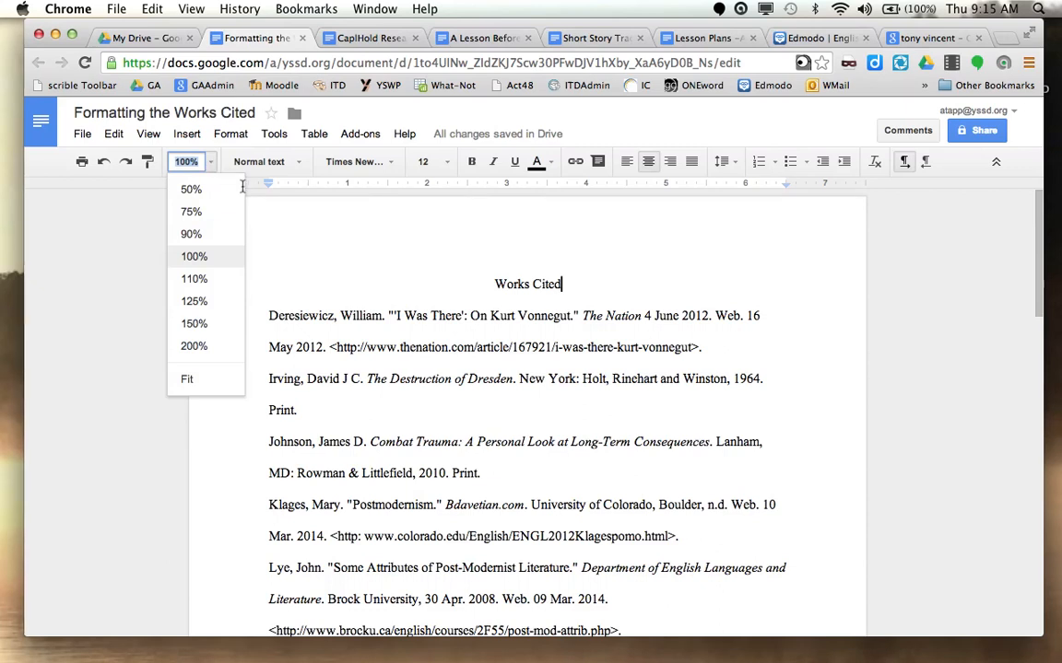
pyautogui.click(403, 351)
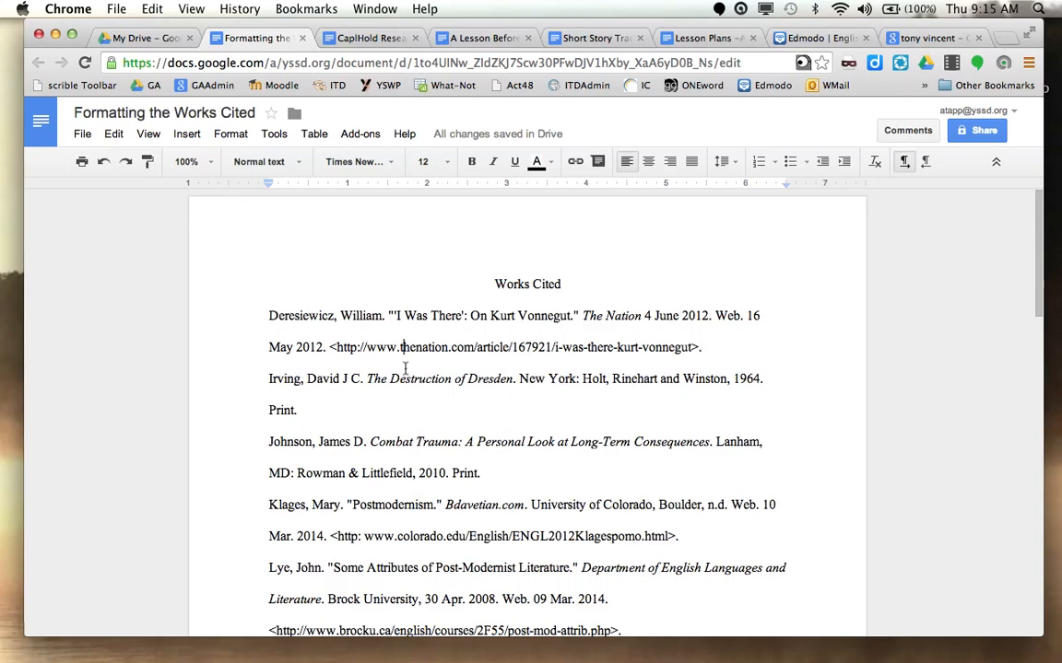
pyautogui.press('super+equal')
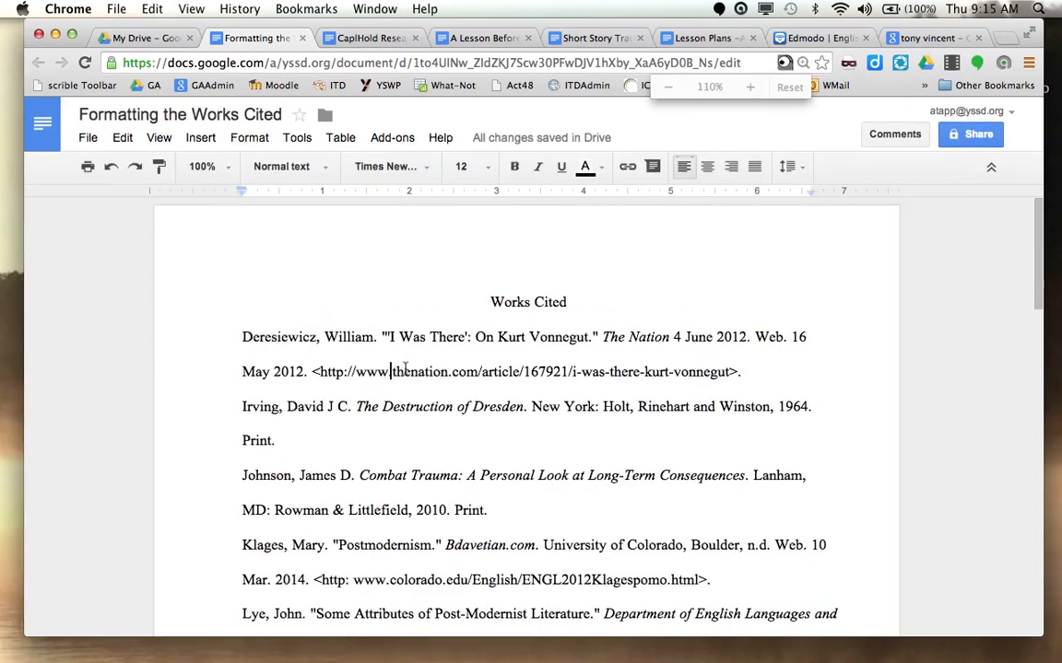
pyautogui.press('super+minus')
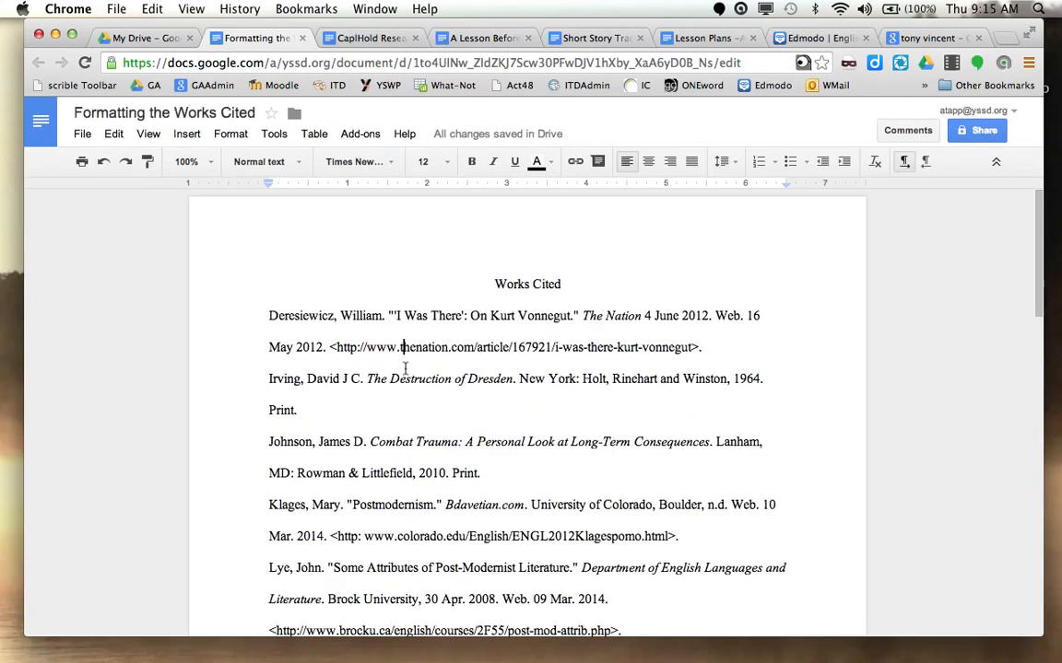
pyautogui.click(405, 369)
pyautogui.scroll(-1, 478, 567)
pyautogui.scroll(1, 478, 567)
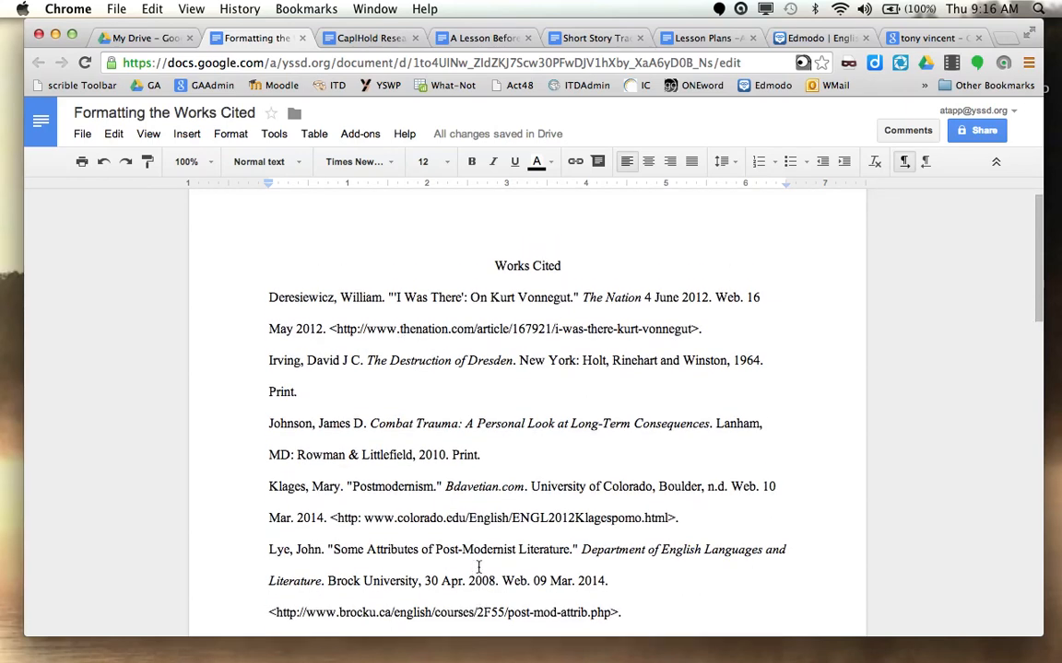
pyautogui.click(266, 329)
pyautogui.press('Up')
pyautogui.press('Tab')
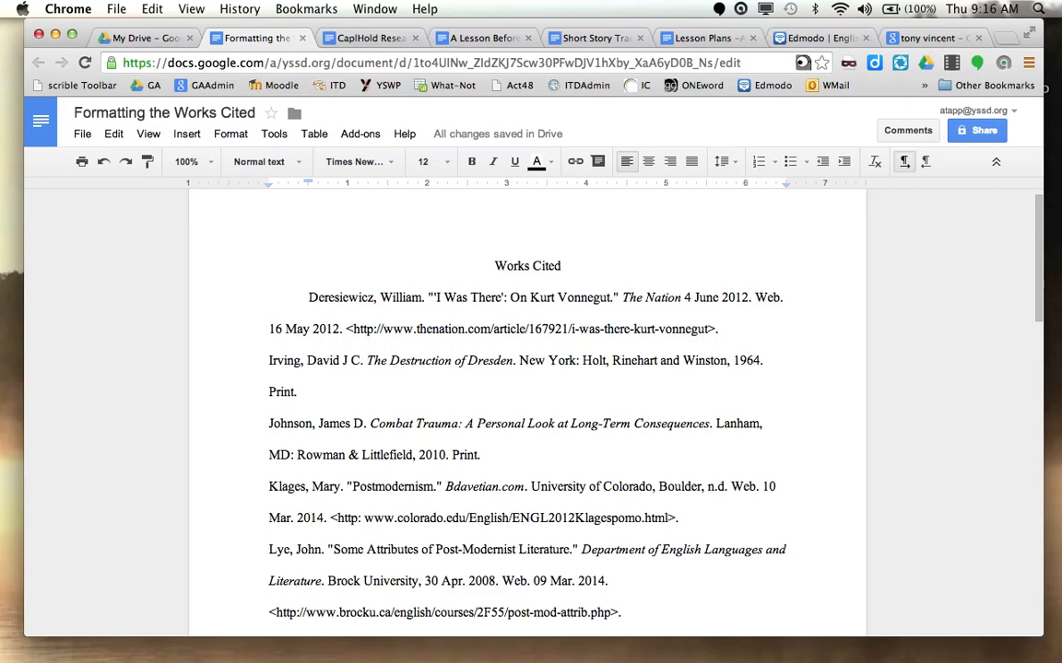
pyautogui.press('BackSpace')
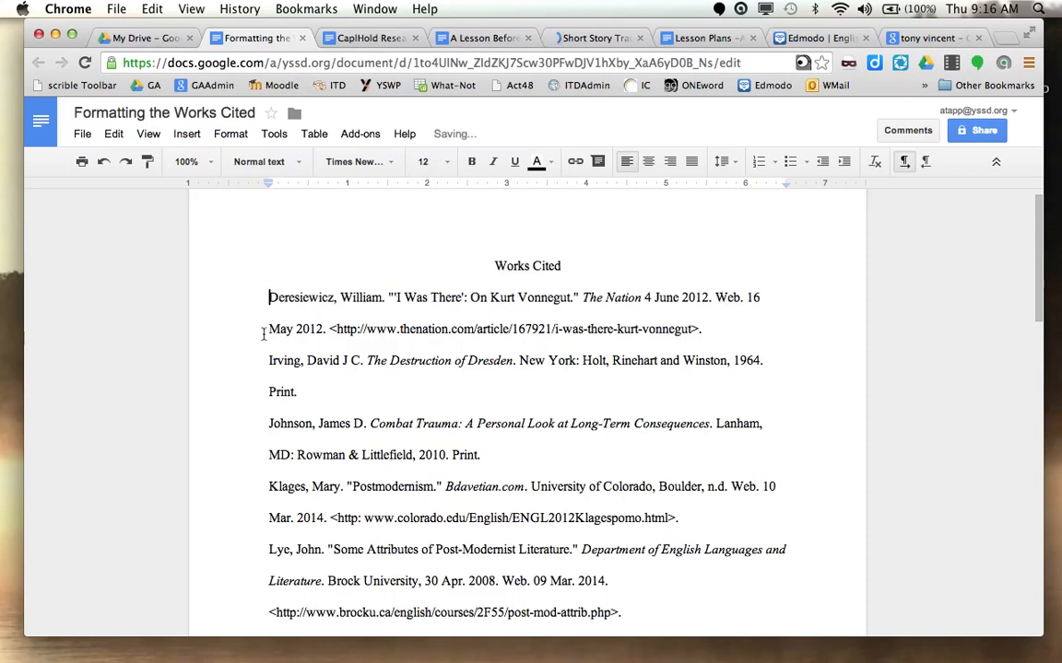
# Step: Break the first two citations before "May 2012" and "Print." and indent each of these continuation lines by one tab
pyautogui.click(264, 331)
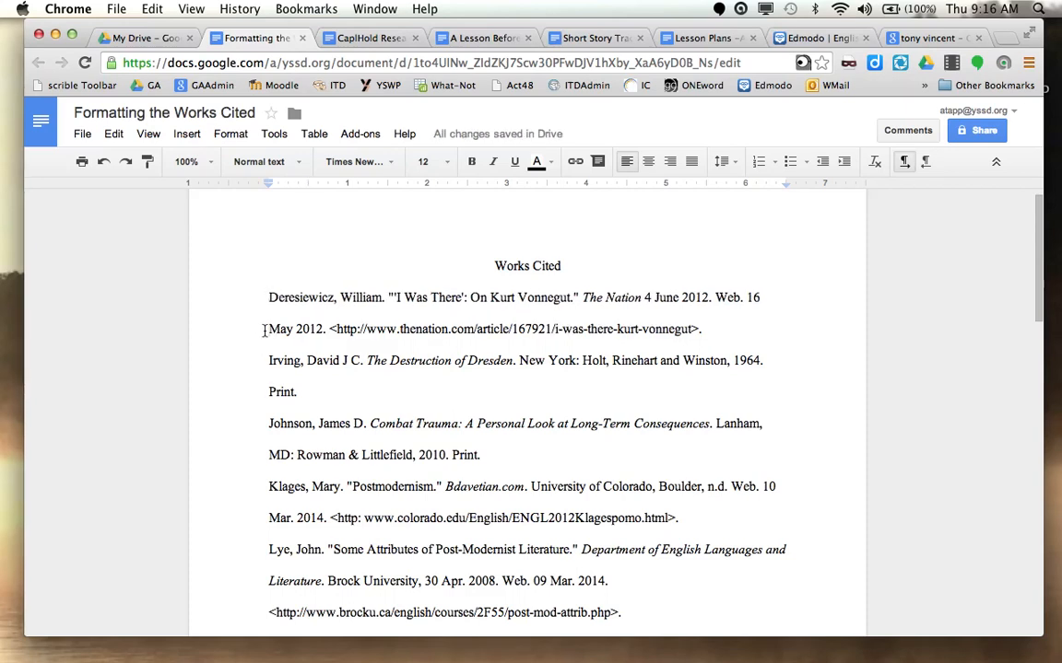
pyautogui.press('Return')
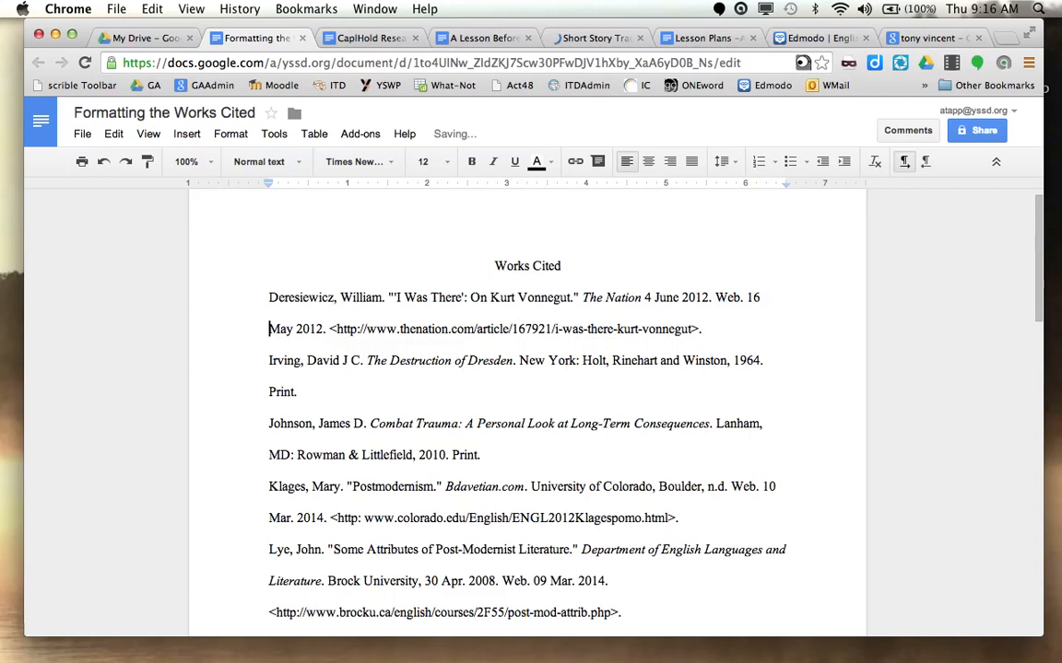
pyautogui.press('Tab')
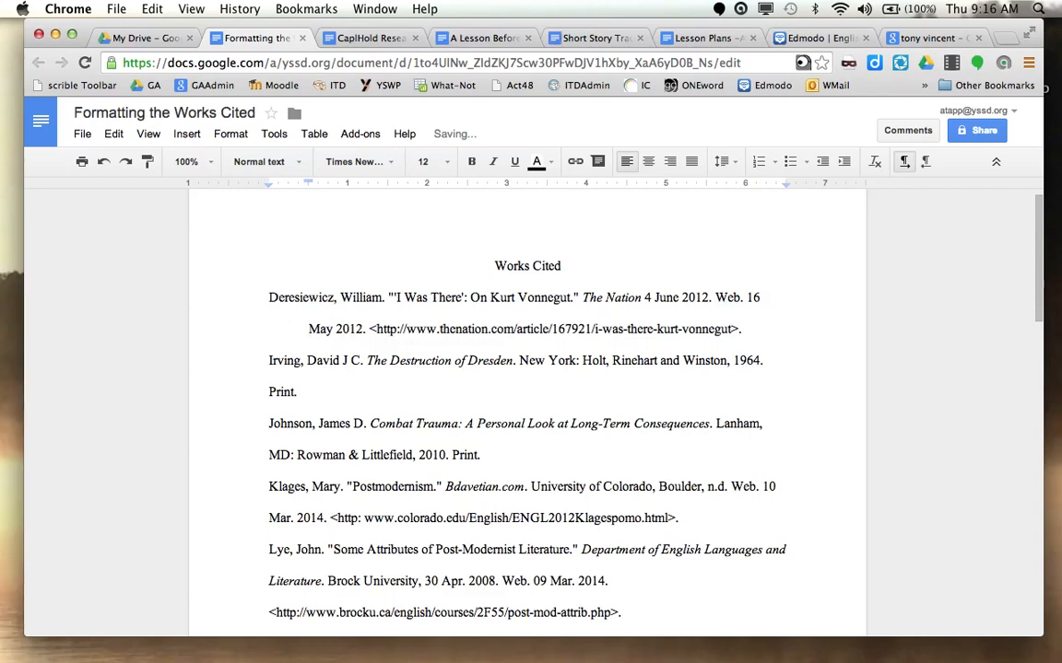
pyautogui.click(262, 391)
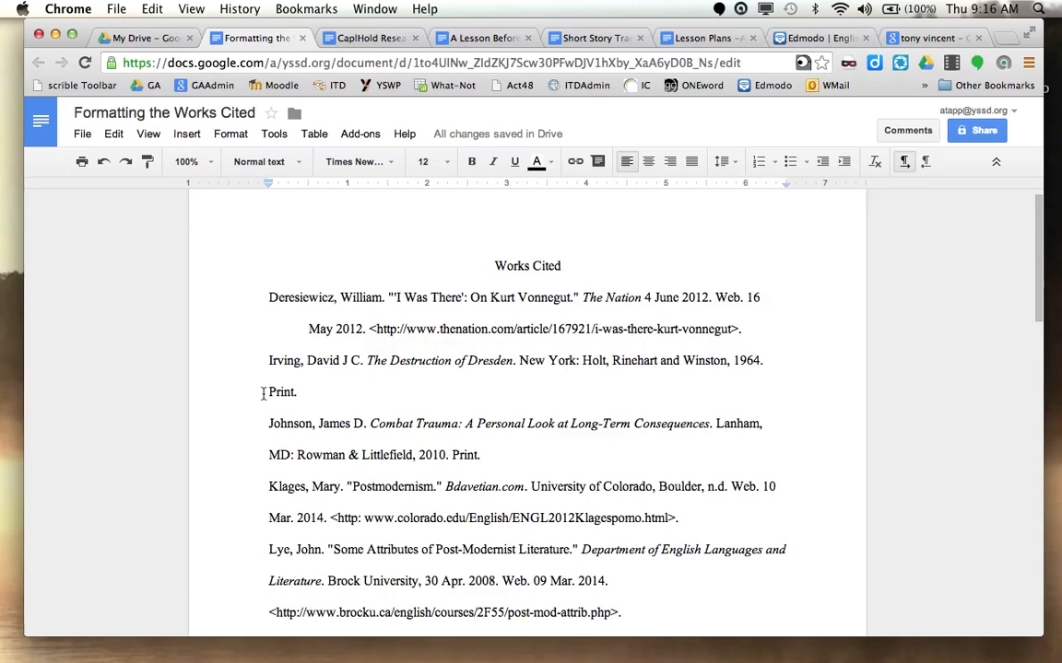
pyautogui.press('Return')
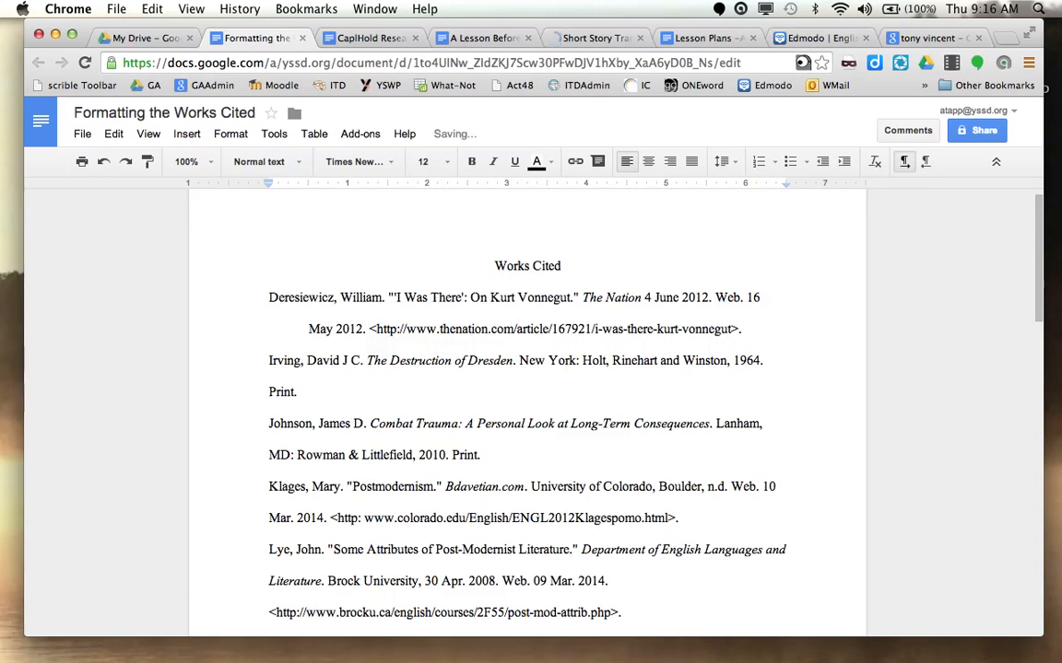
pyautogui.press('Tab')
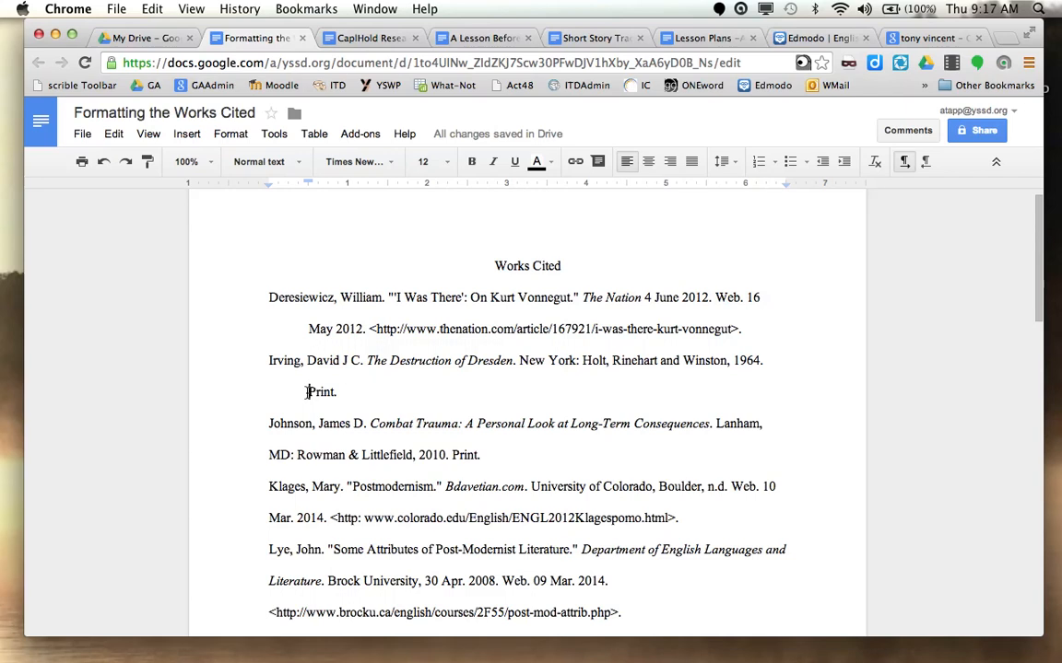
# Step: Remove the manual line breaks and tab indents from the continuation lines of the first two citations
pyautogui.press('BackSpace')
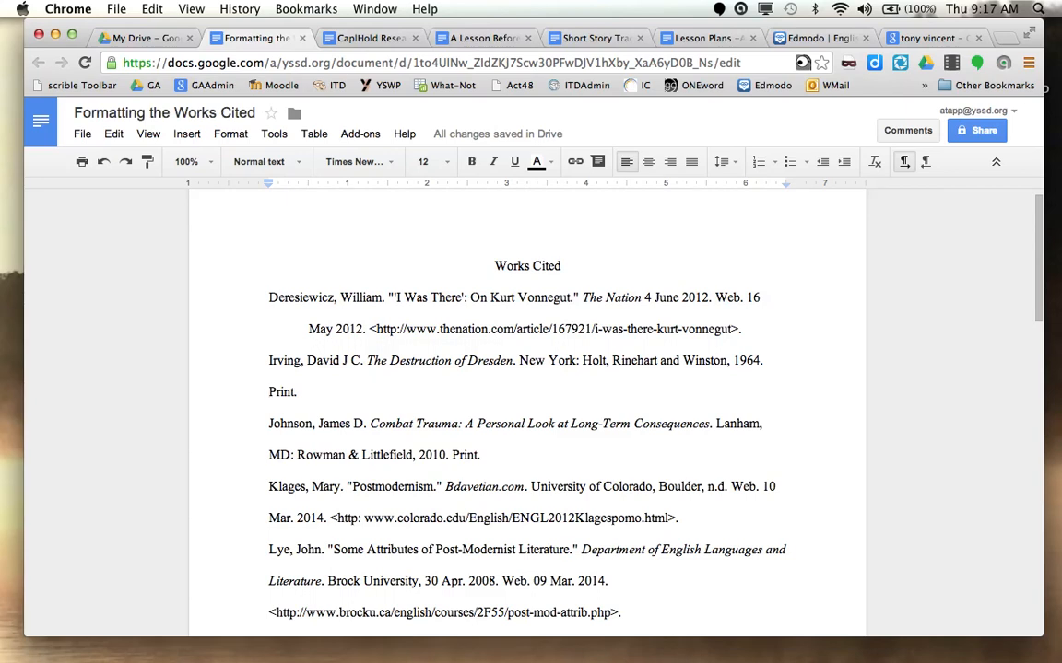
pyautogui.press('BackSpace')
pyautogui.press('BackSpace')
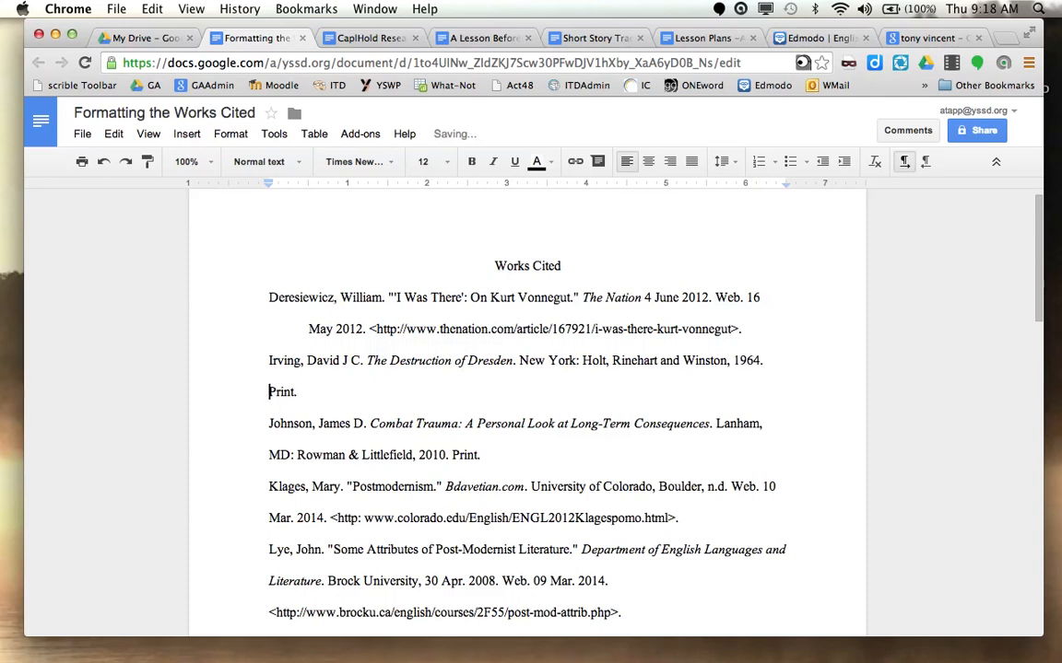
pyautogui.click(305, 329)
pyautogui.press('BackSpace')
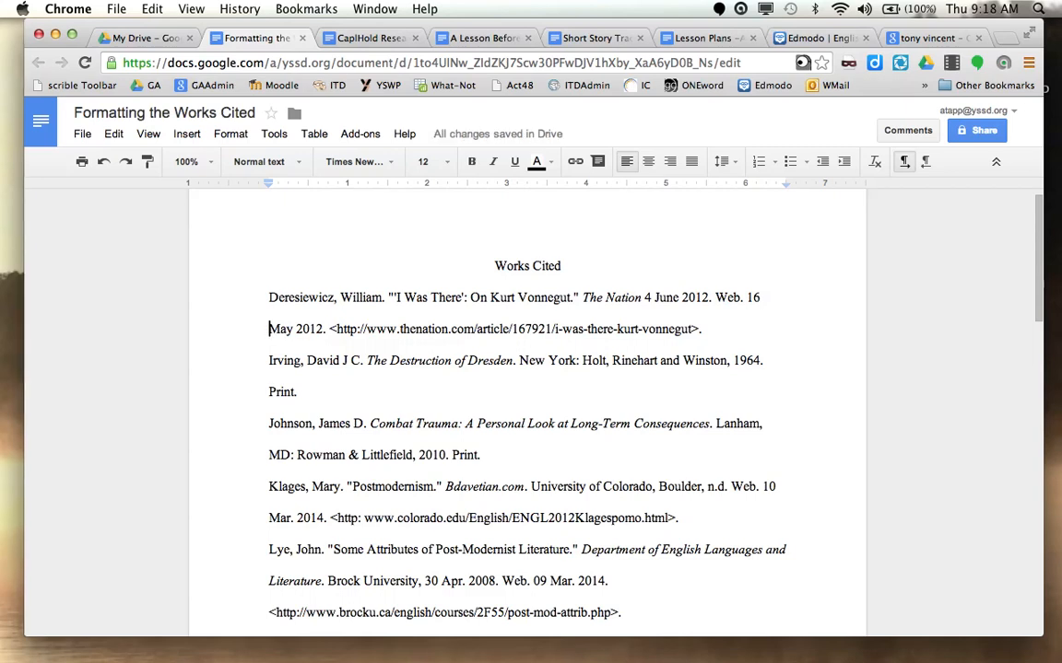
pyautogui.press('BackSpace')
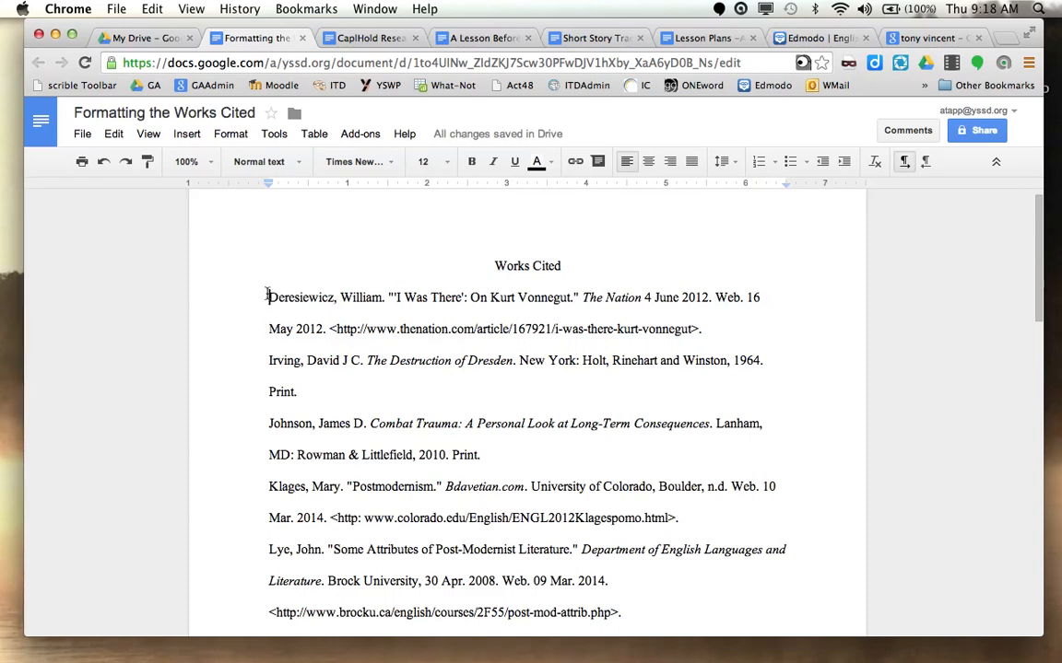
# Step: Give all citations below the Works Cited heading a hanging indent, with the left indent at 0.5 inch and the first-line indent at 0
pyautogui.moveTo(269, 297); pyautogui.dragTo(739, 573)
pyautogui.scroll(5, 433, 368)
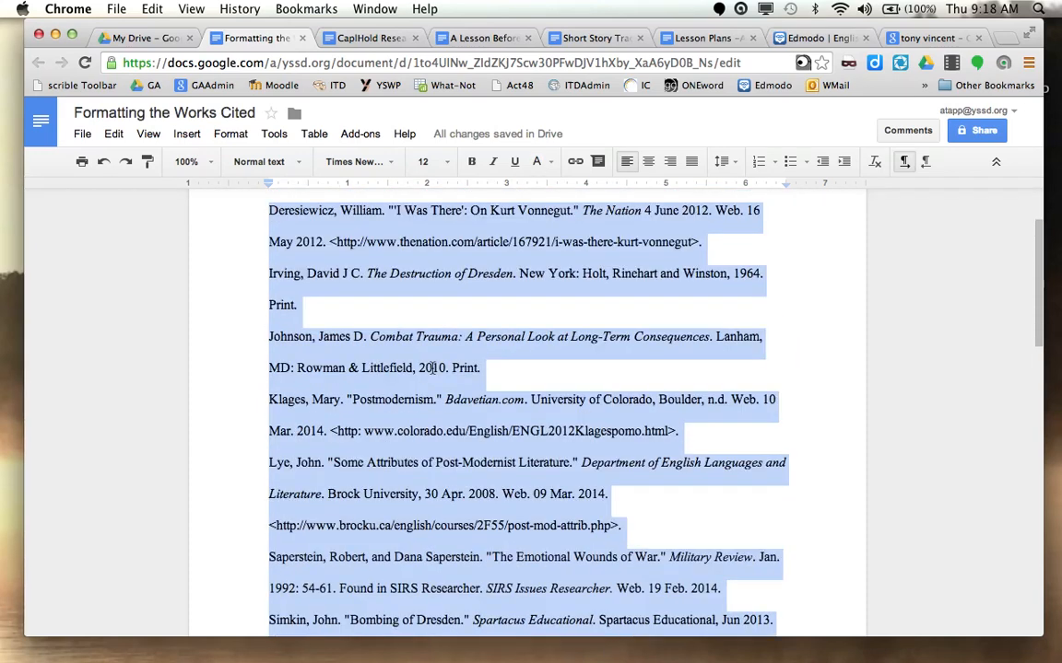
pyautogui.scroll(2, 433, 368)
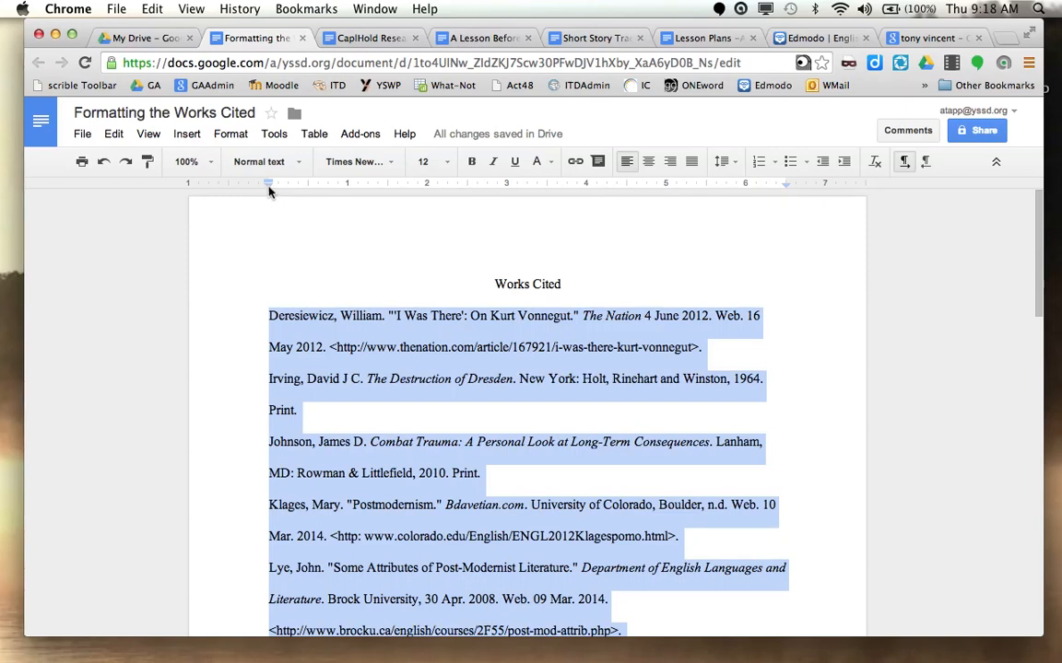
pyautogui.moveTo(269, 191); pyautogui.dragTo(309, 188)
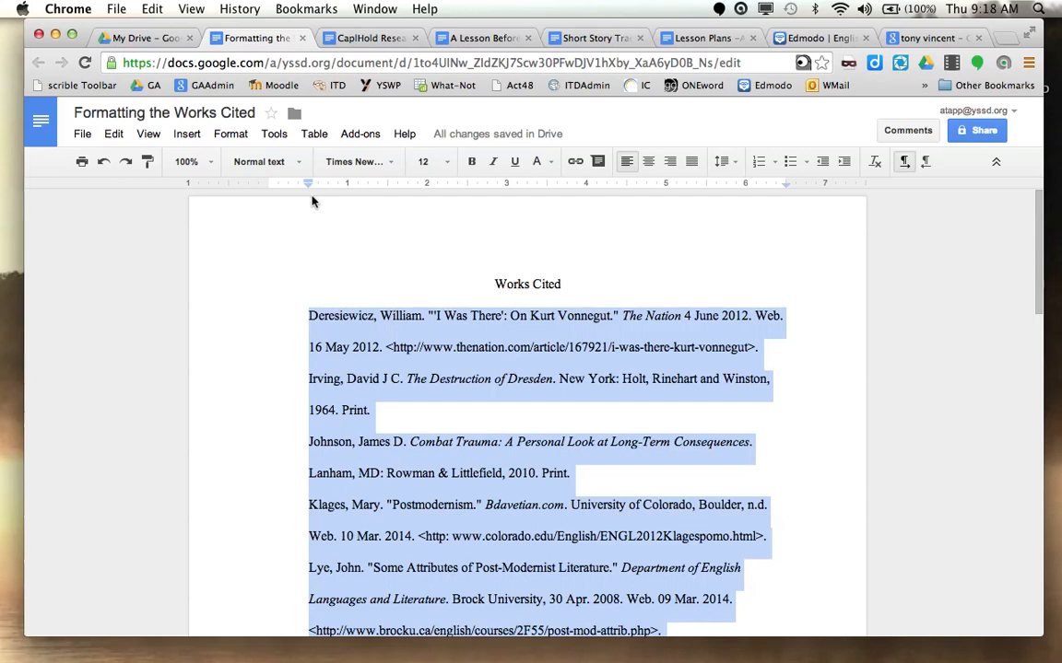
pyautogui.moveTo(310, 185); pyautogui.dragTo(268, 184)
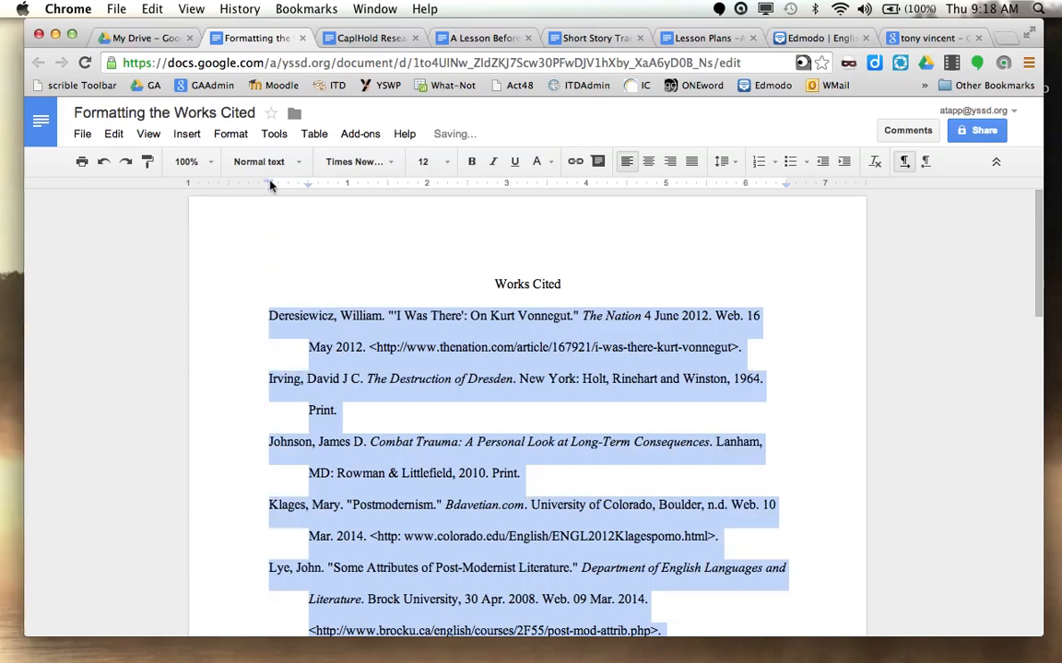
pyautogui.click(545, 446)
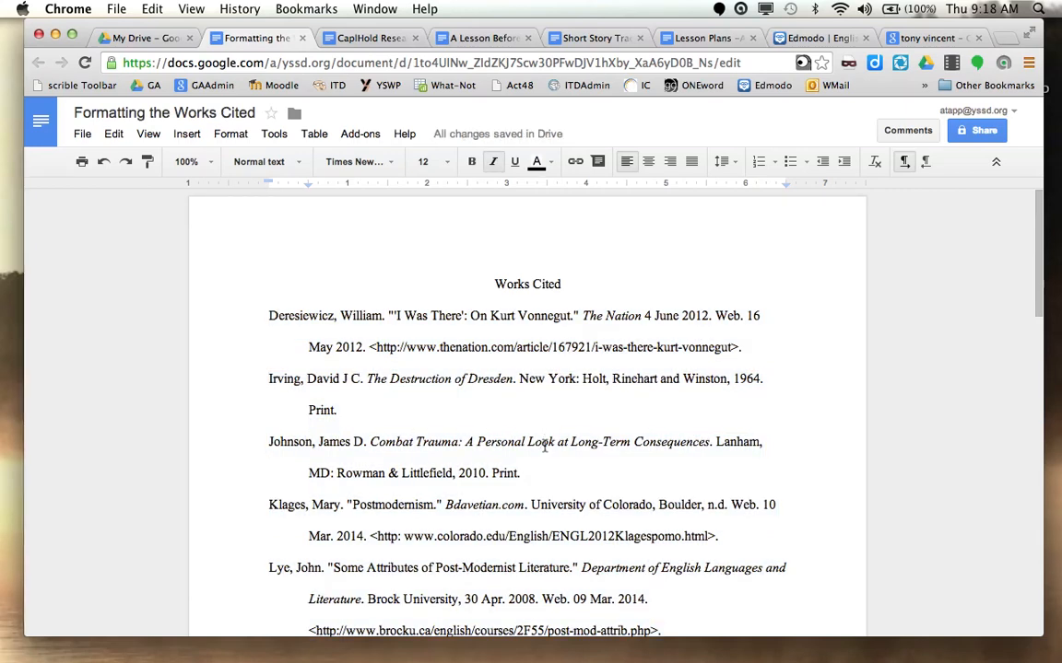
# Step: Check the hanging indents throughout the list of citations
pyautogui.scroll(-2, 545, 446)
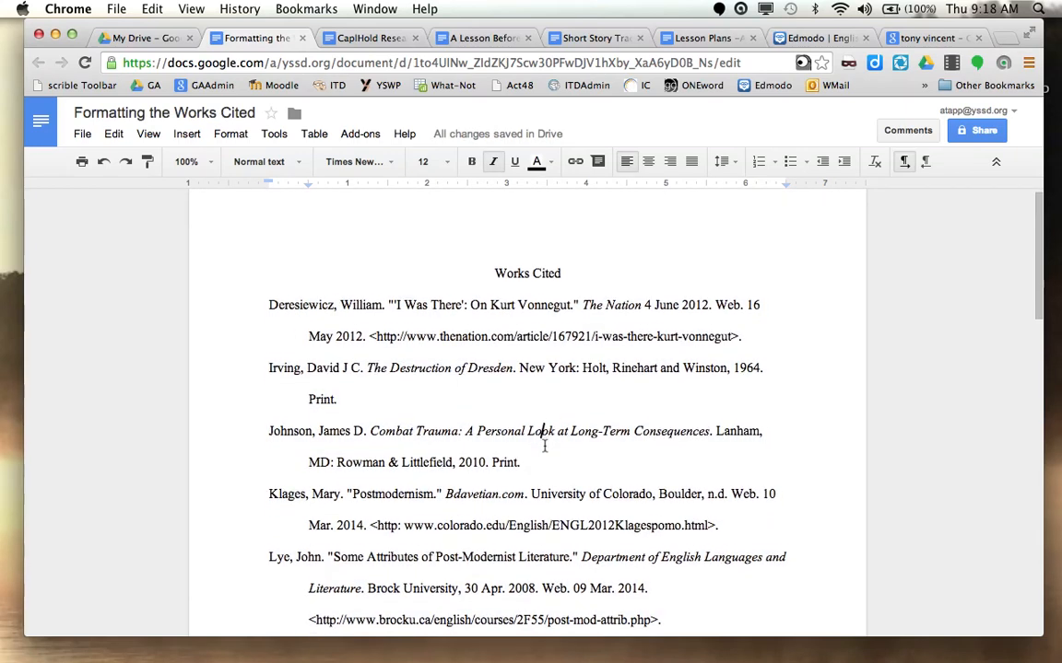
pyautogui.scroll(-4, 544, 446)
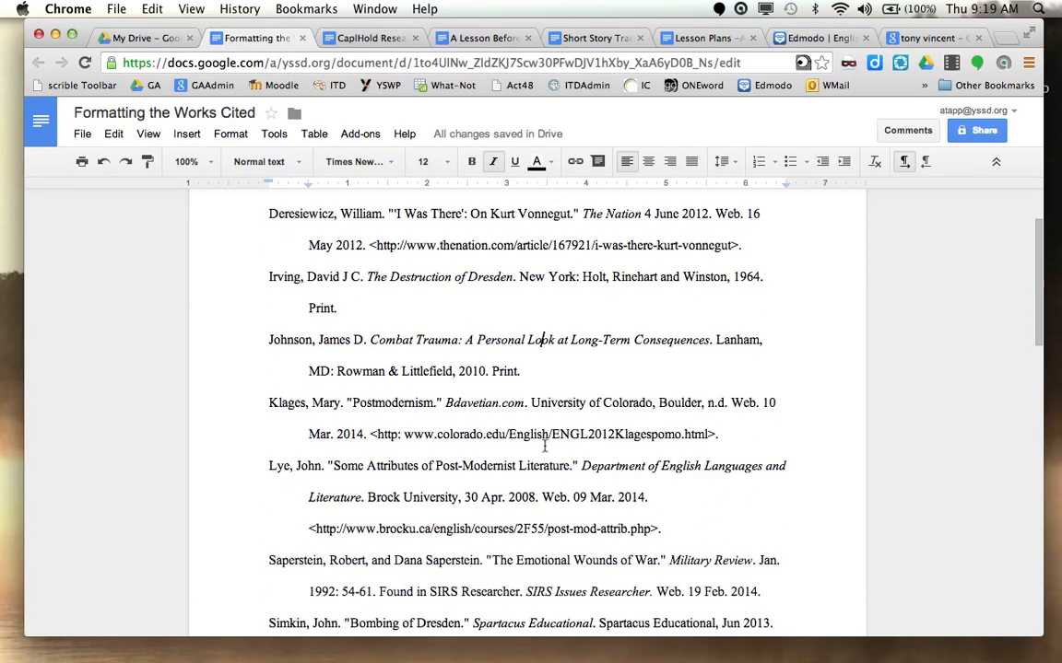
pyautogui.scroll(-2, 545, 446)
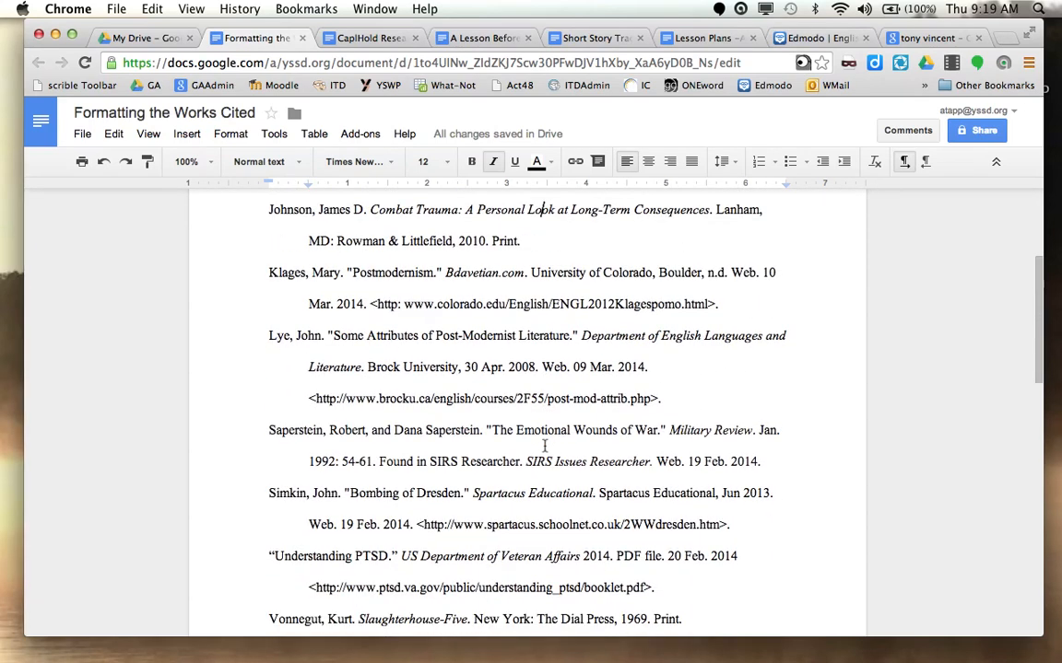
pyautogui.scroll(2, 545, 446)
pyautogui.scroll(4, 544, 446)
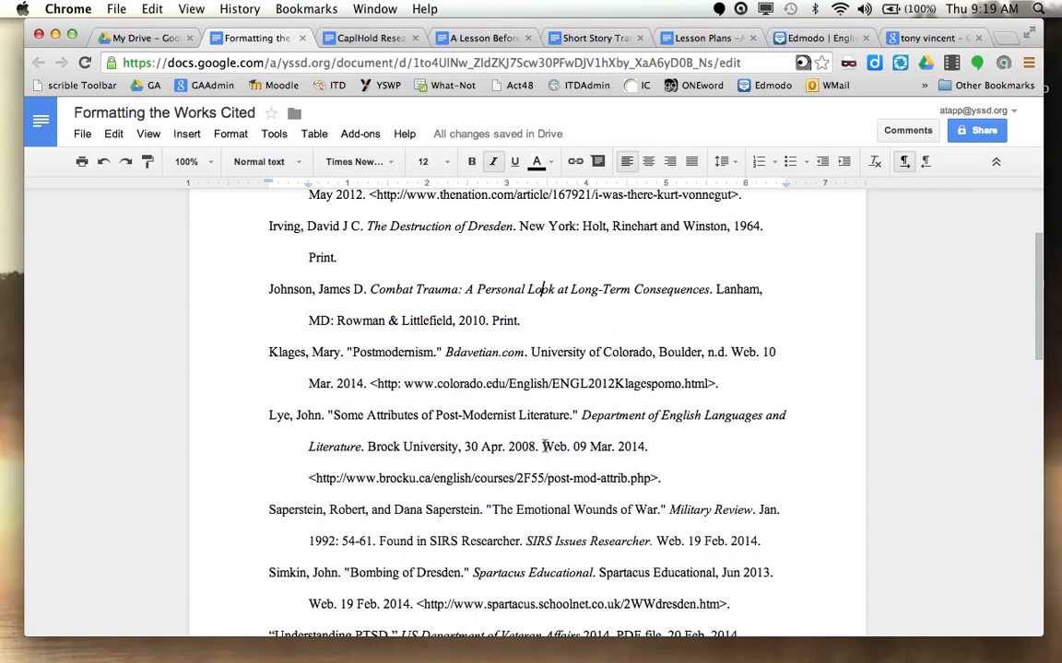
pyautogui.scroll(1, 545, 446)
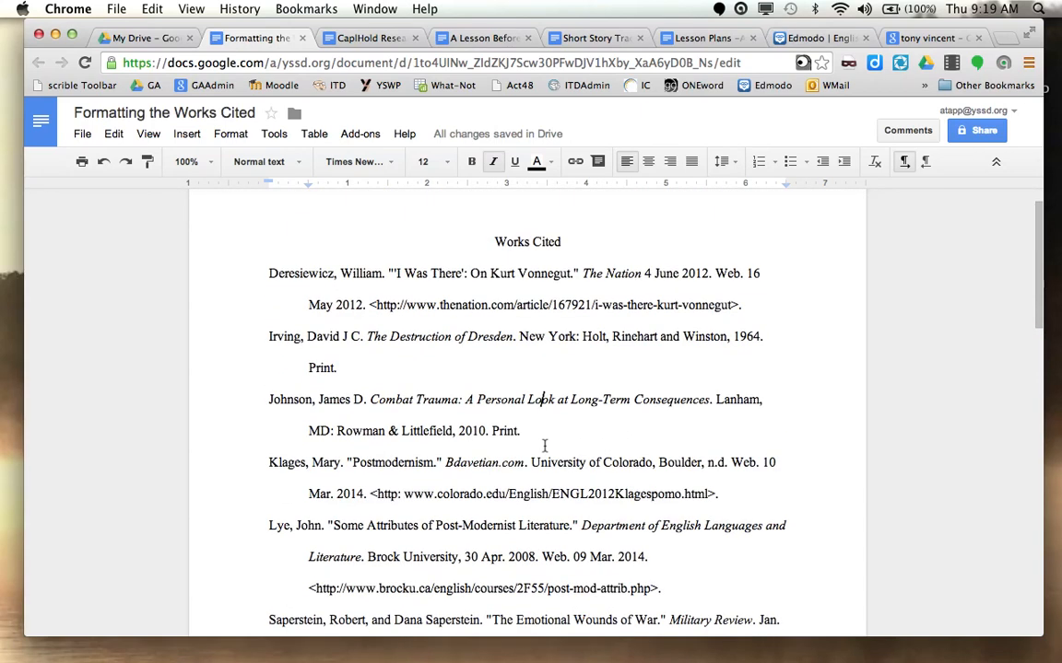